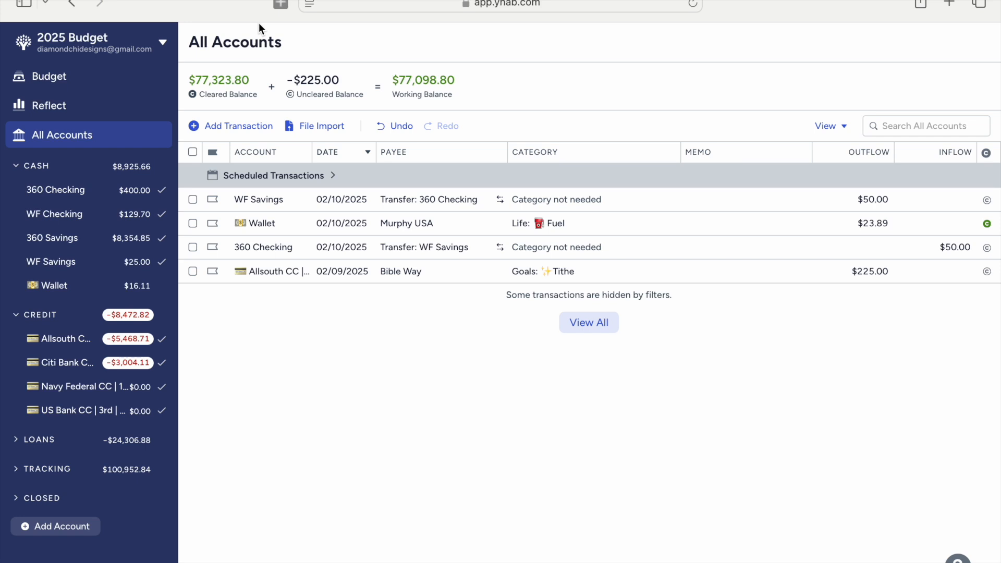
Step: Start adding an unlinked account and nickname it with a credit card emoji followed by "Apple Card | Unknown"
left_click(74, 527)
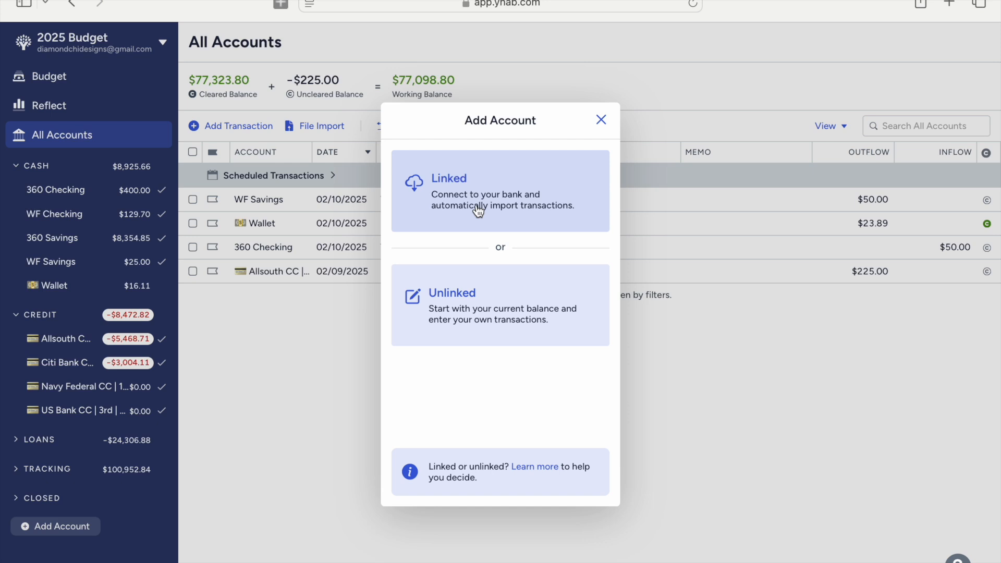
left_click(492, 289)
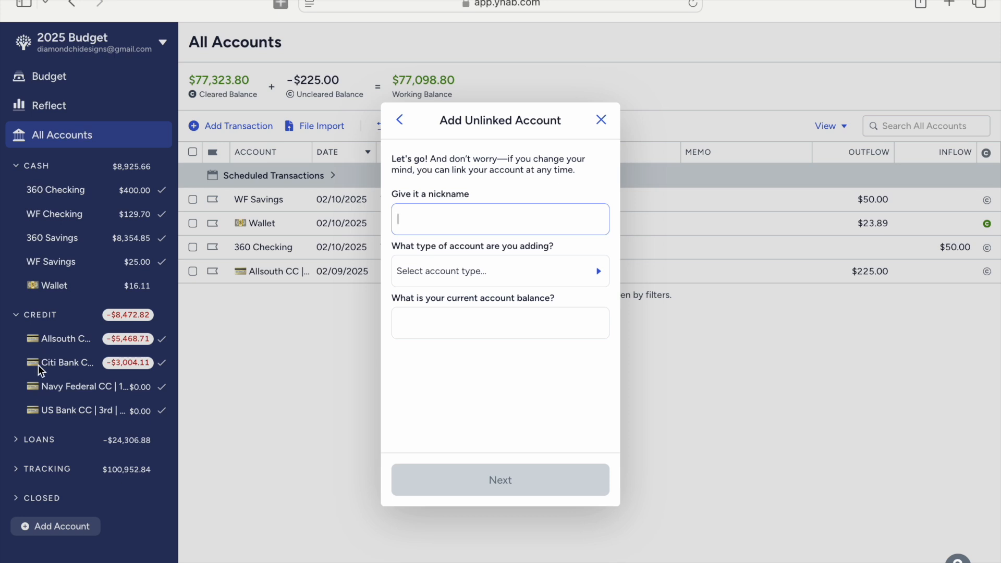
key("ctrl+super+space")
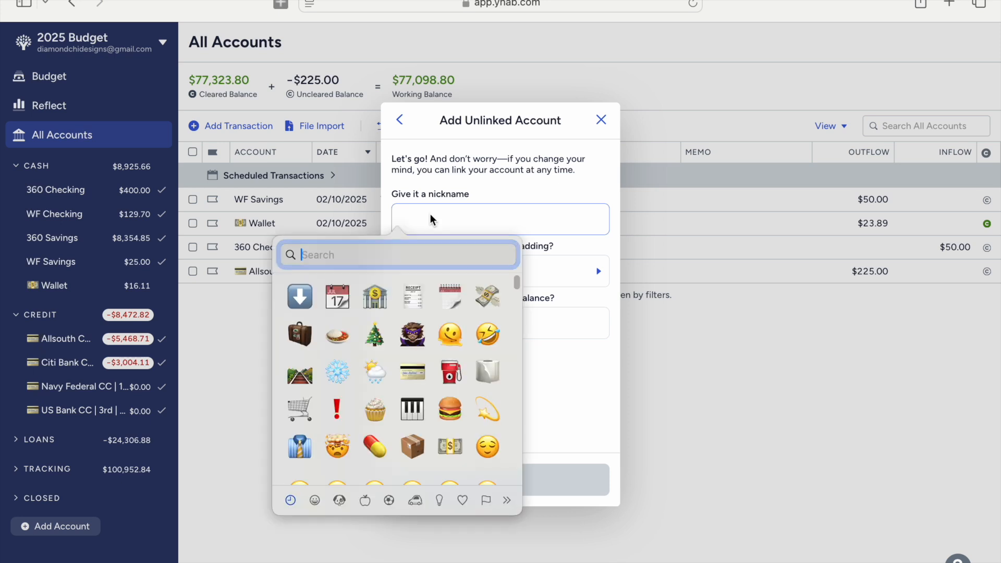
left_click(413, 372)
type("Apple")
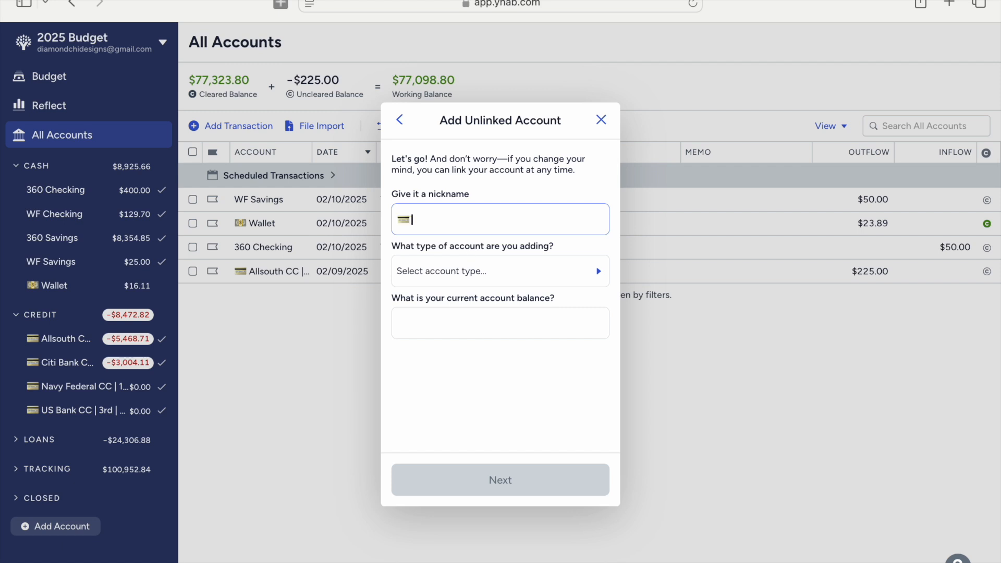
type(" Card | Unknown")
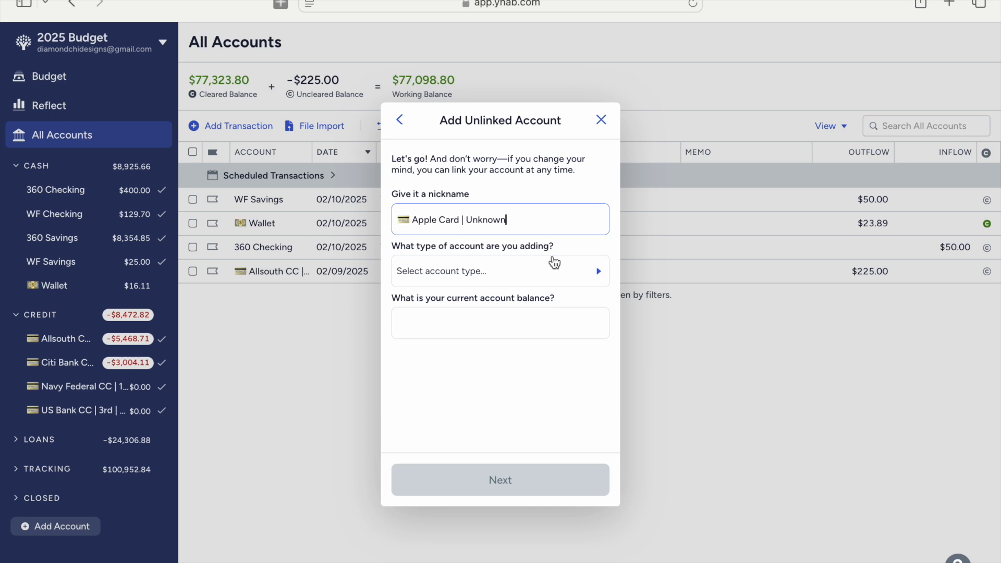
Step: Replace "Unknown" with "TBD" in the new account's nickname
left_click_drag(466, 220, 508, 222)
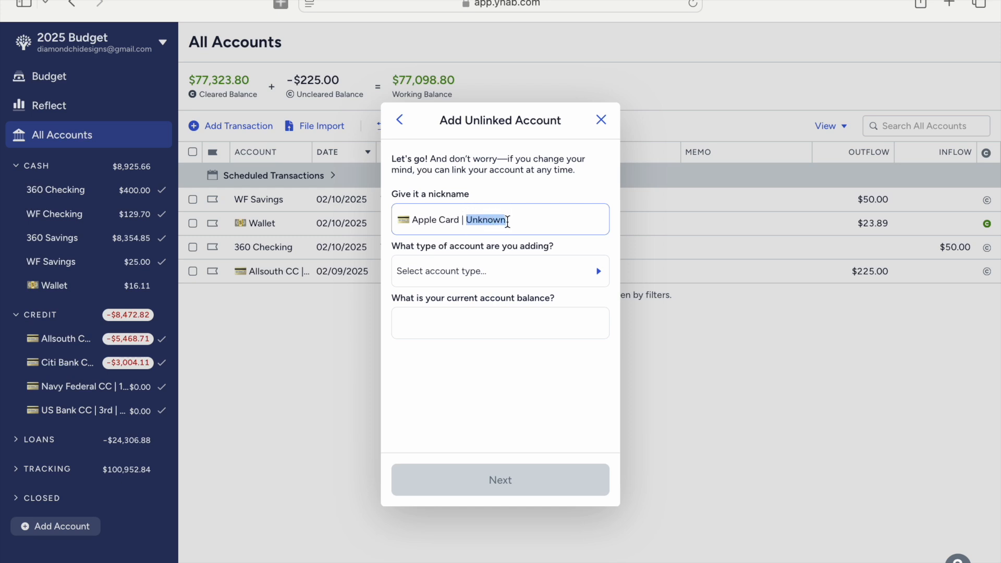
type("tbd")
key("BackSpace")
key("BackSpace")
key("BackSpace")
type("tbd")
key("BackSpace")
key("BackSpace")
key("BackSpace")
type("TBD")
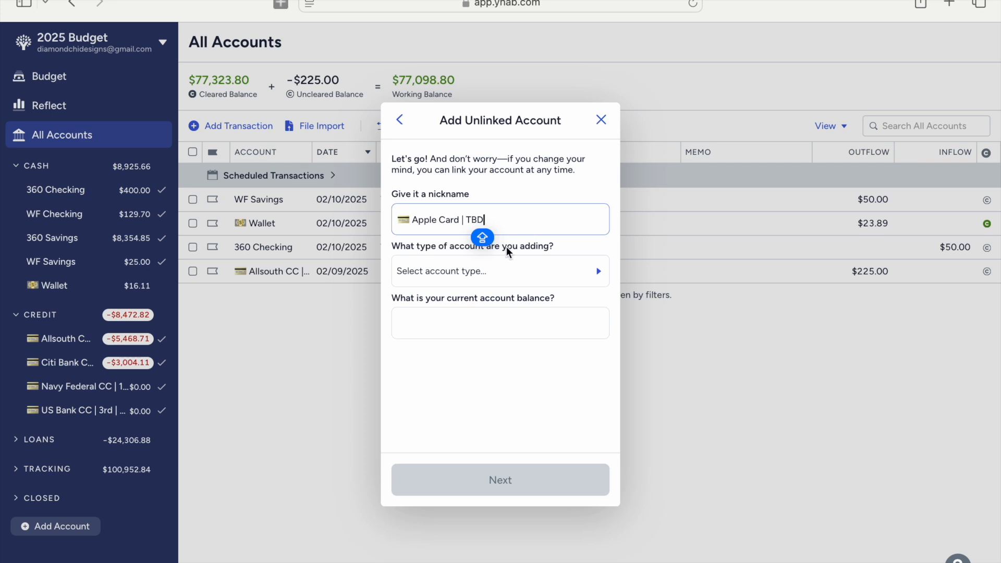
key("Caps_Lock")
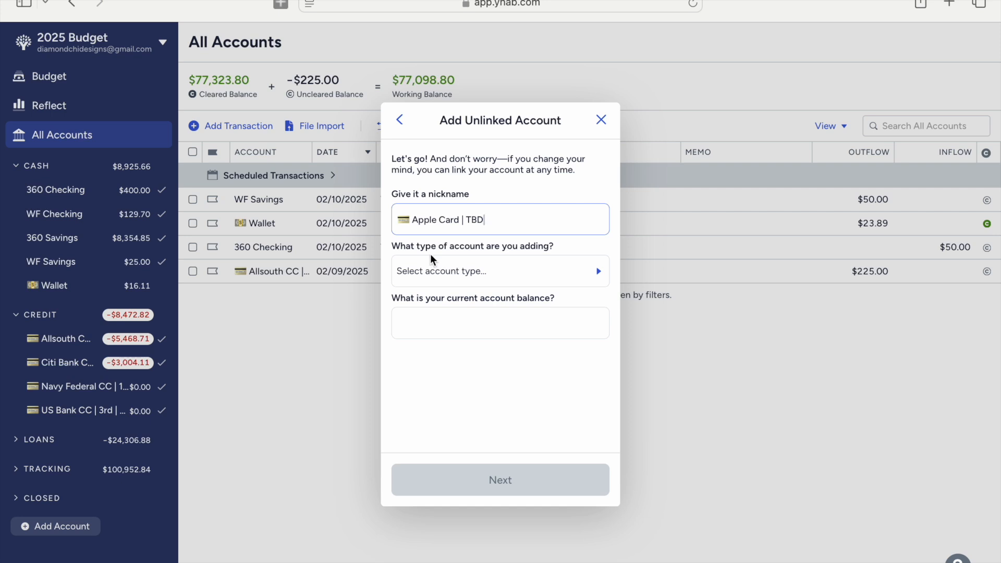
Step: Set the account type to Credit Card with a current balance of 0 and finish adding the account
left_click(554, 270)
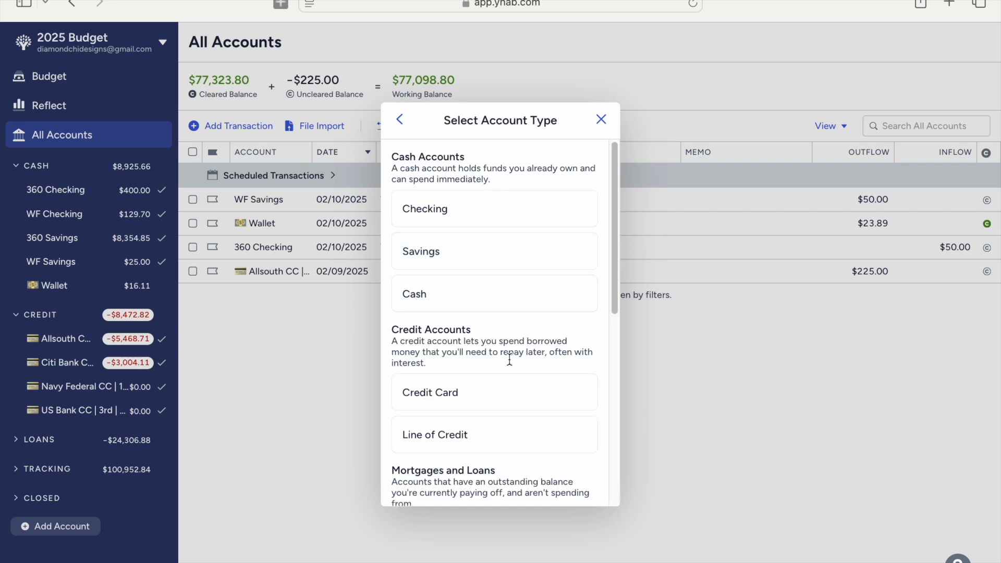
left_click(469, 403)
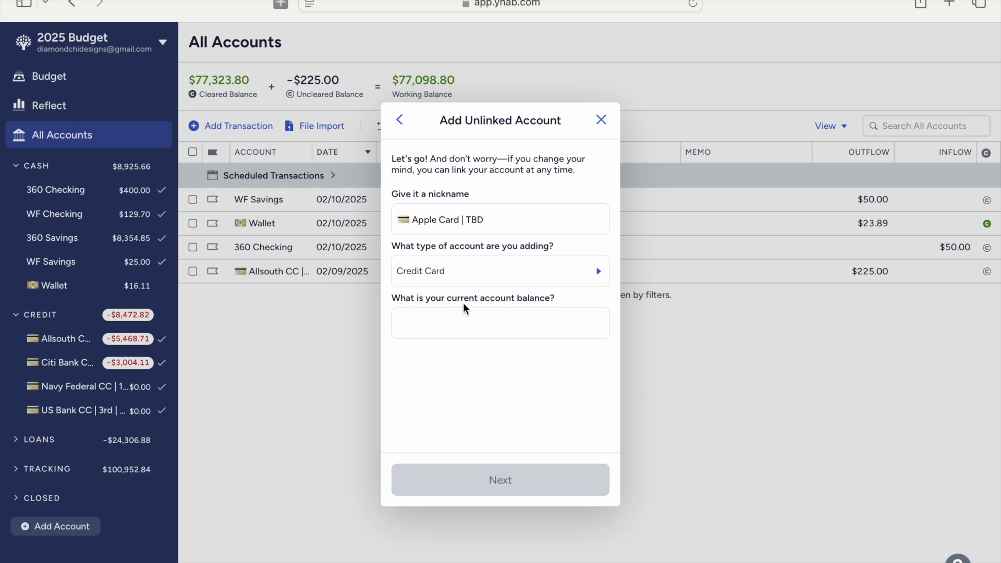
left_click(442, 326)
type("0")
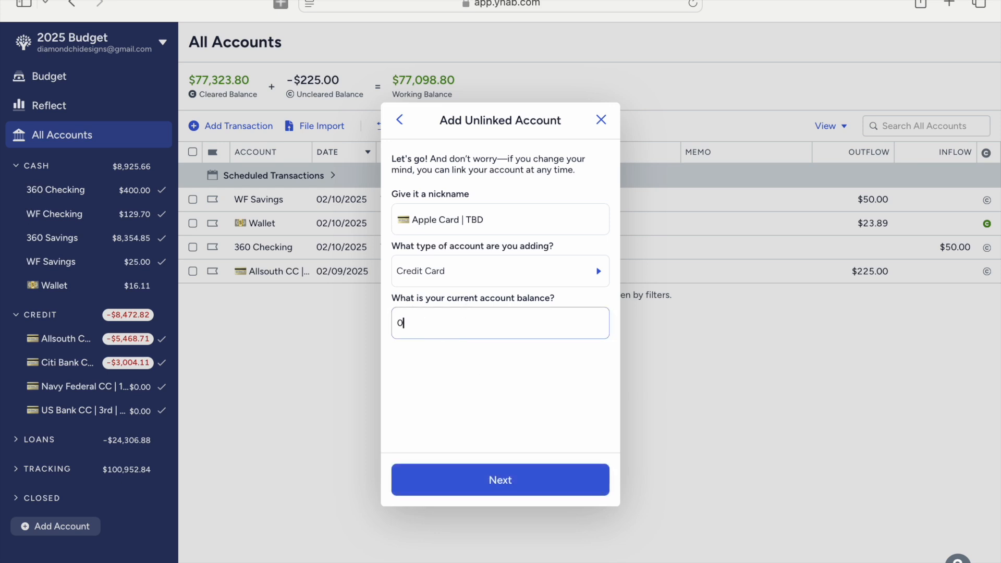
key("Return")
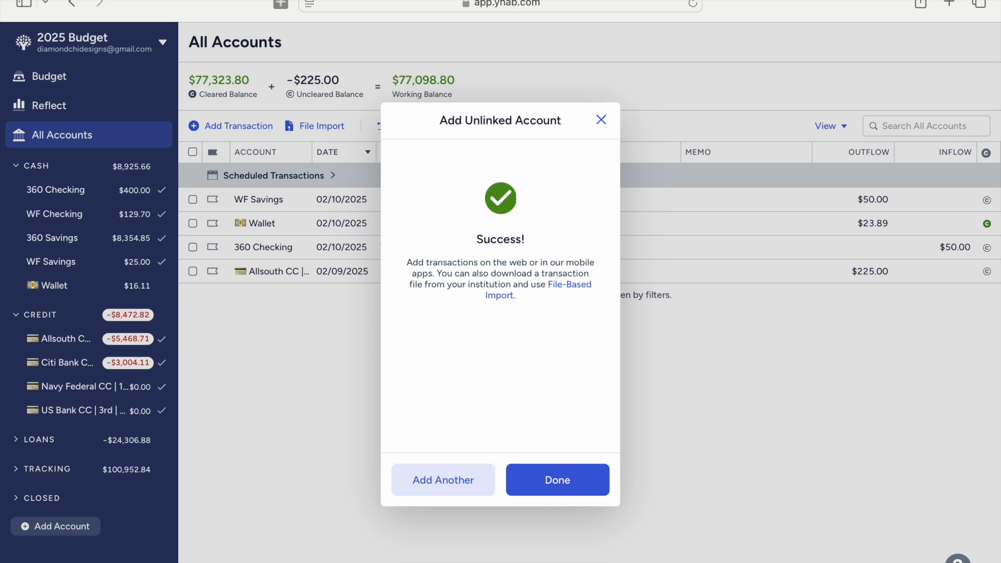
left_click(557, 483)
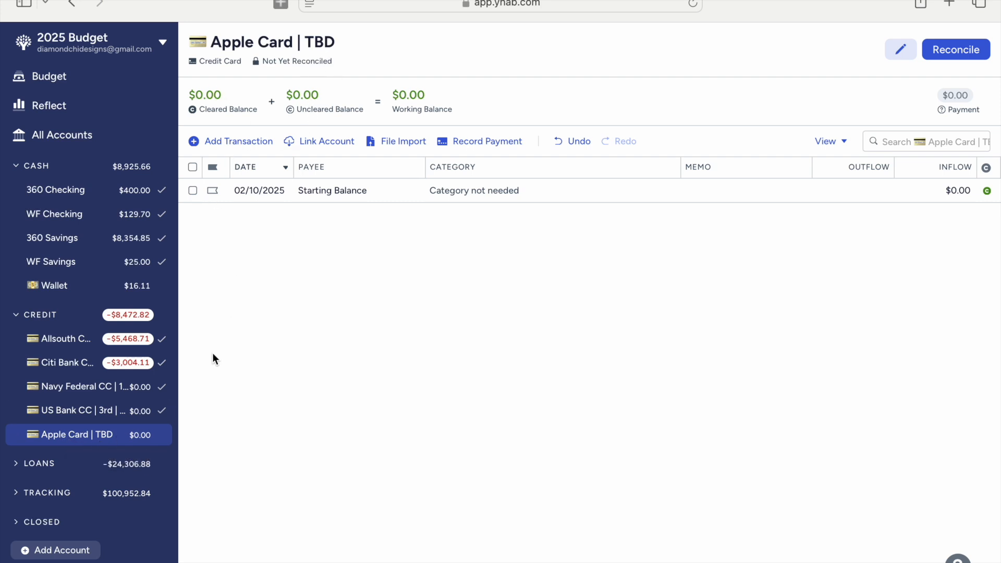
Step: Change the Apple Card's Starting Balance transaction date to 02/09/2025 and save it
left_click(266, 190)
left_click(271, 191)
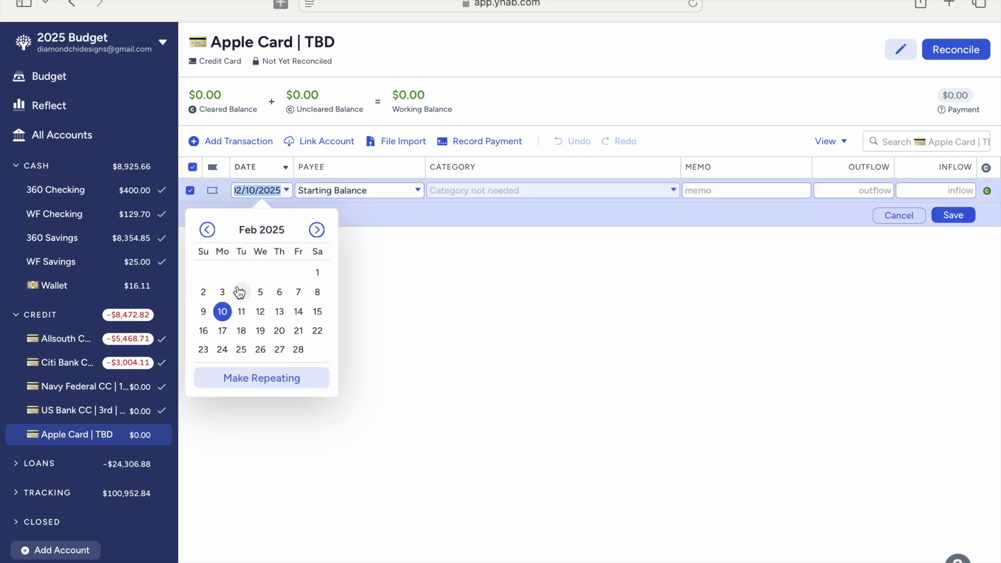
left_click(204, 313)
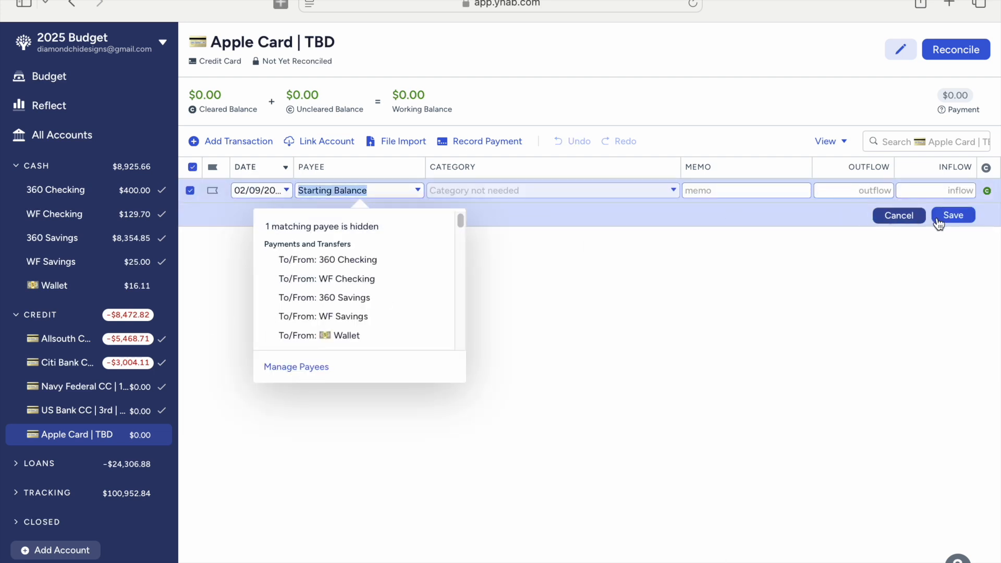
left_click(954, 215)
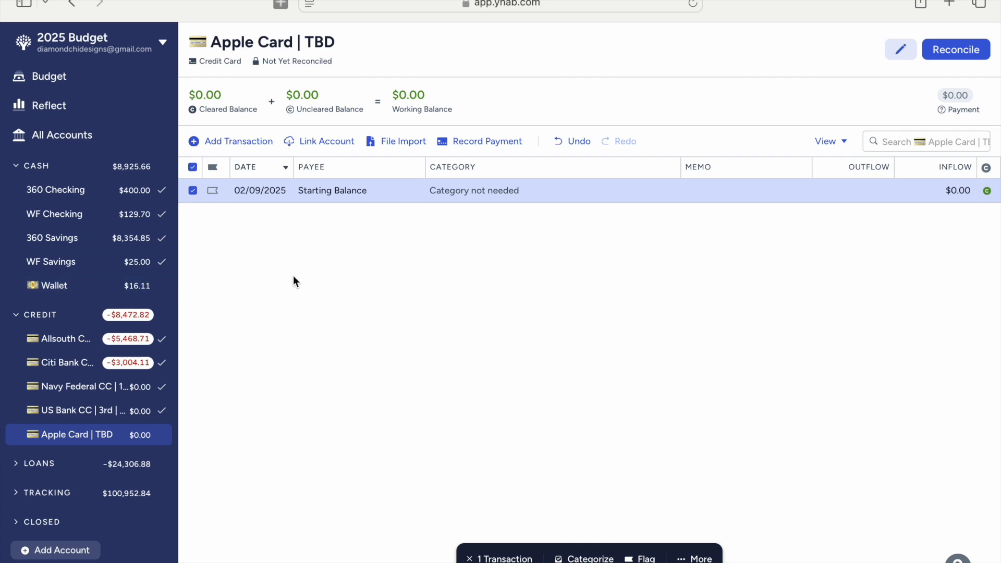
Step: Move the Murphy USA fuel transaction from the Wallet account to the Apple Card | TBD account
left_click(57, 291)
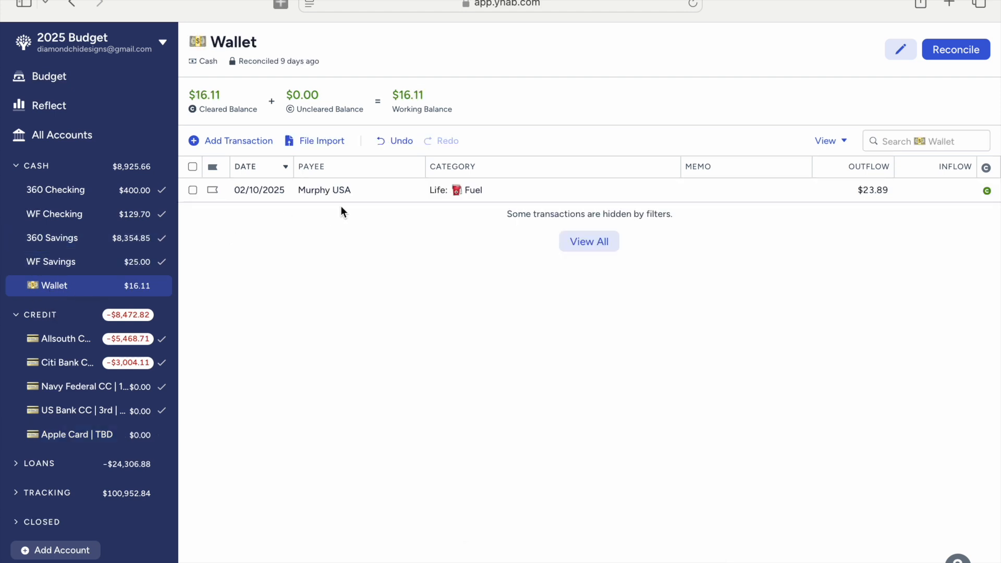
left_click(375, 194)
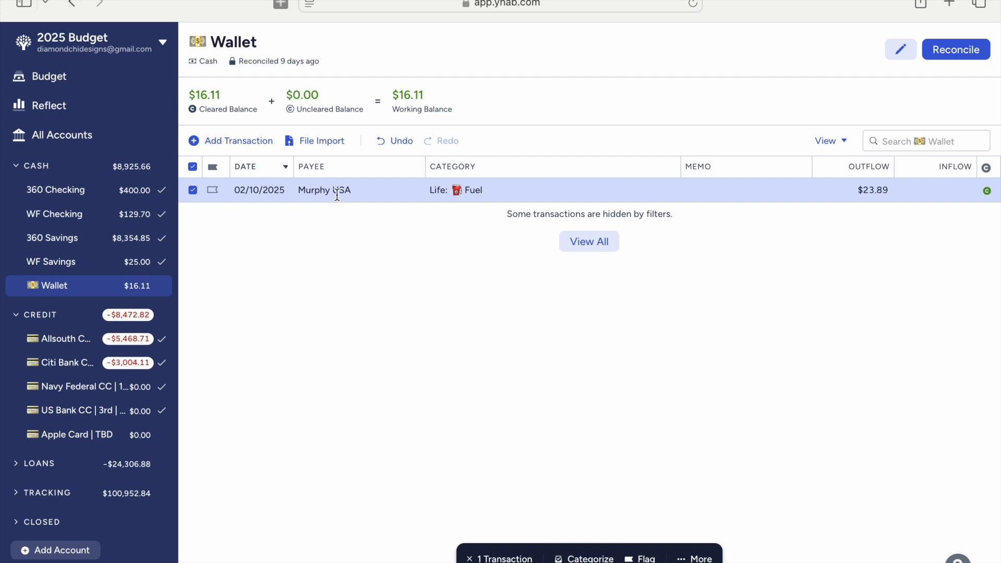
left_click(694, 559)
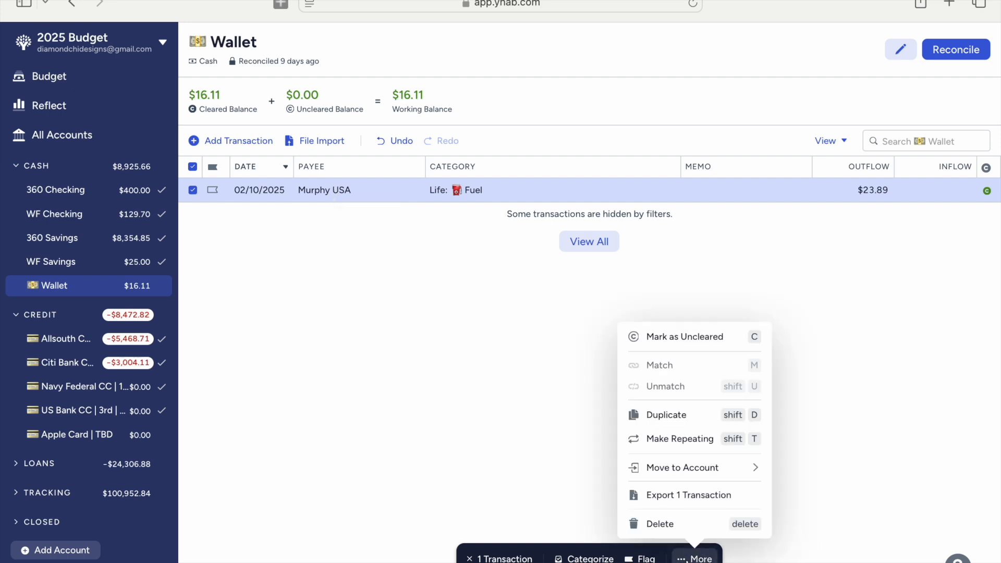
mouse_move(693, 478)
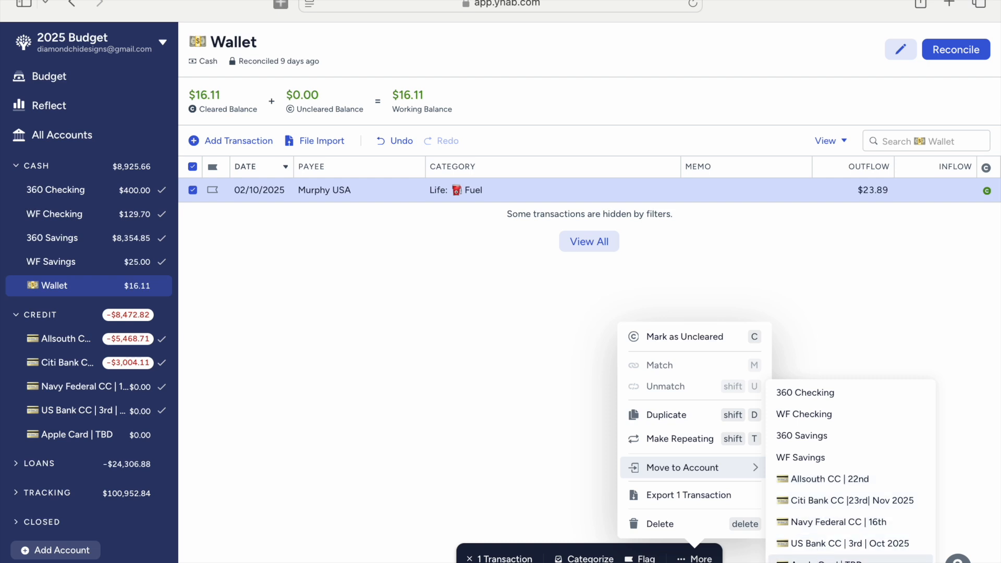
left_click(814, 560)
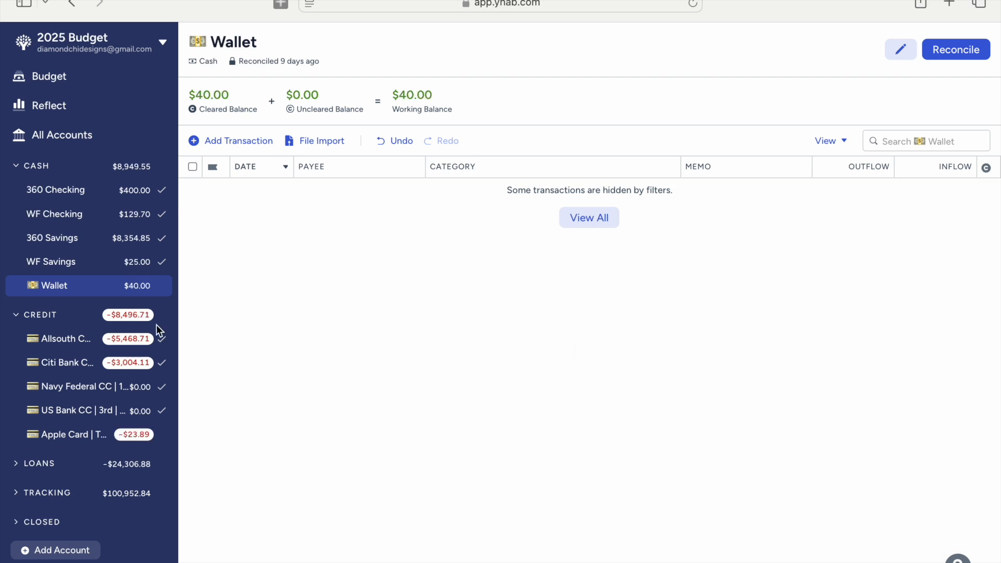
Step: Examine the Apple Card's register and working balance, and the budget's credit card payment and Life category amounts
left_click(78, 435)
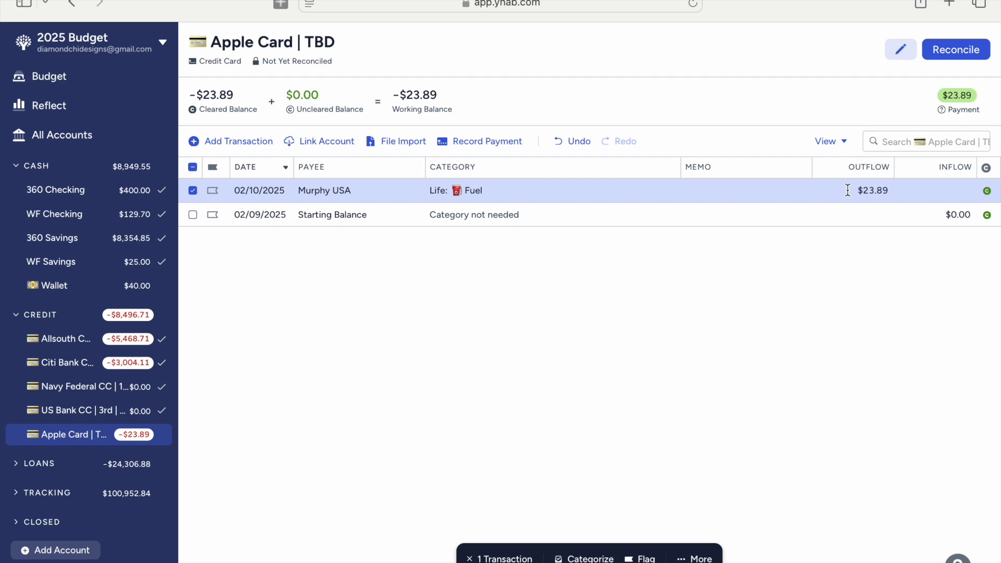
mouse_move(398, 99)
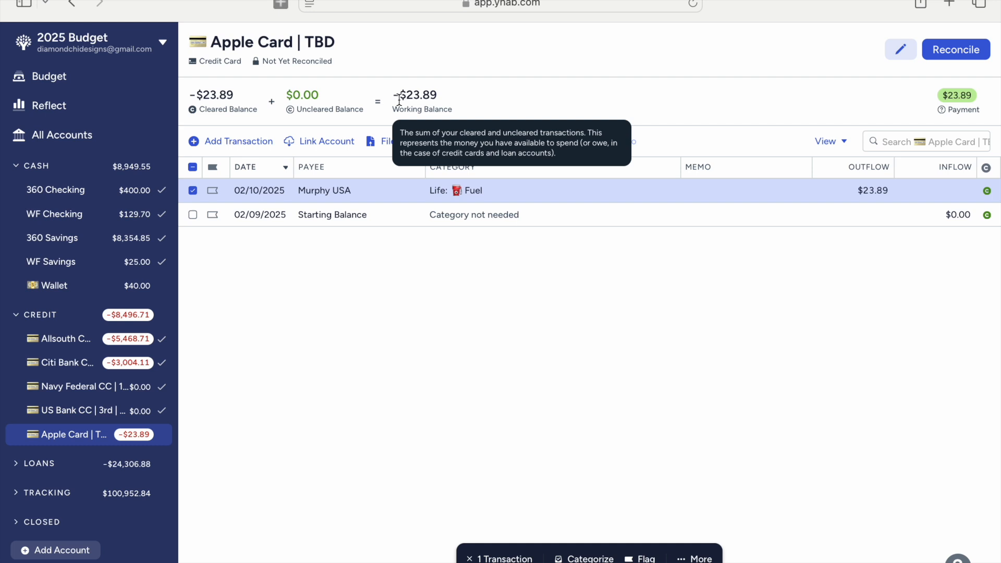
left_click(95, 89)
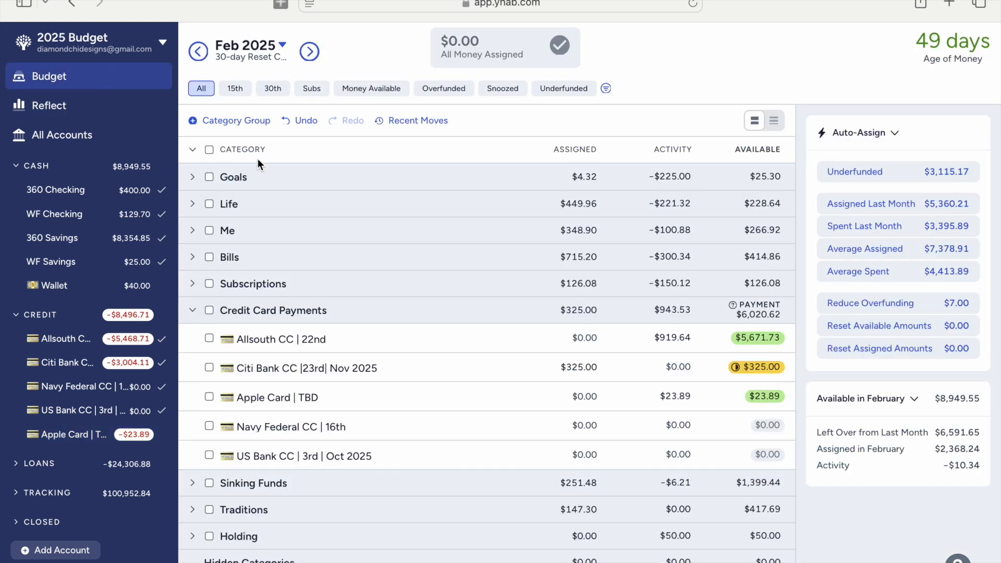
left_click(194, 312)
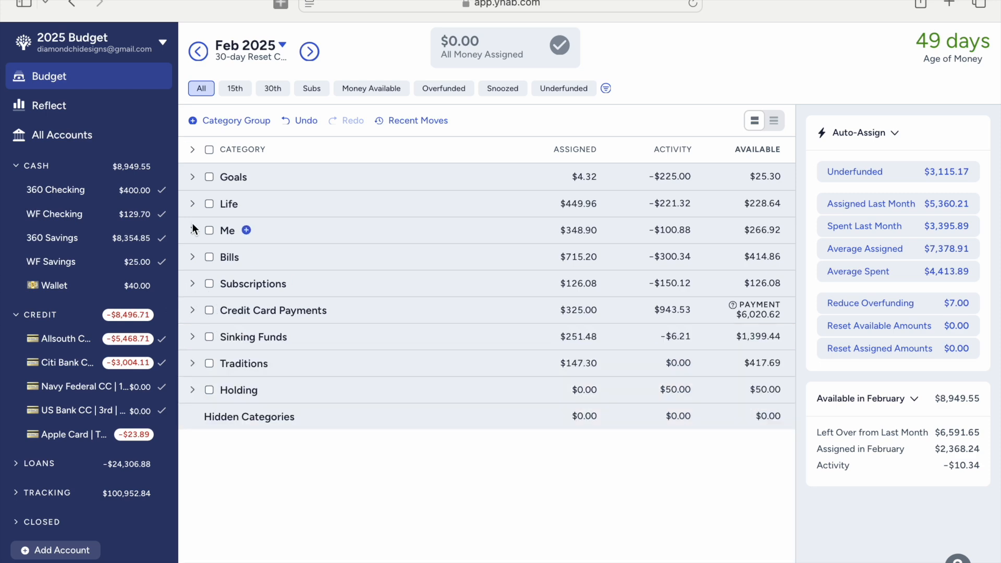
left_click(193, 206)
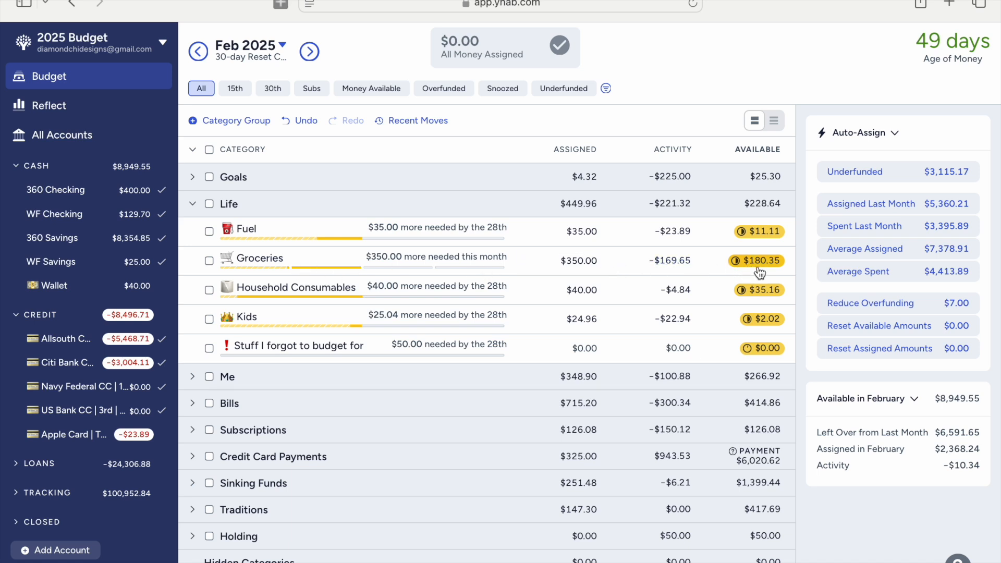
mouse_move(752, 272)
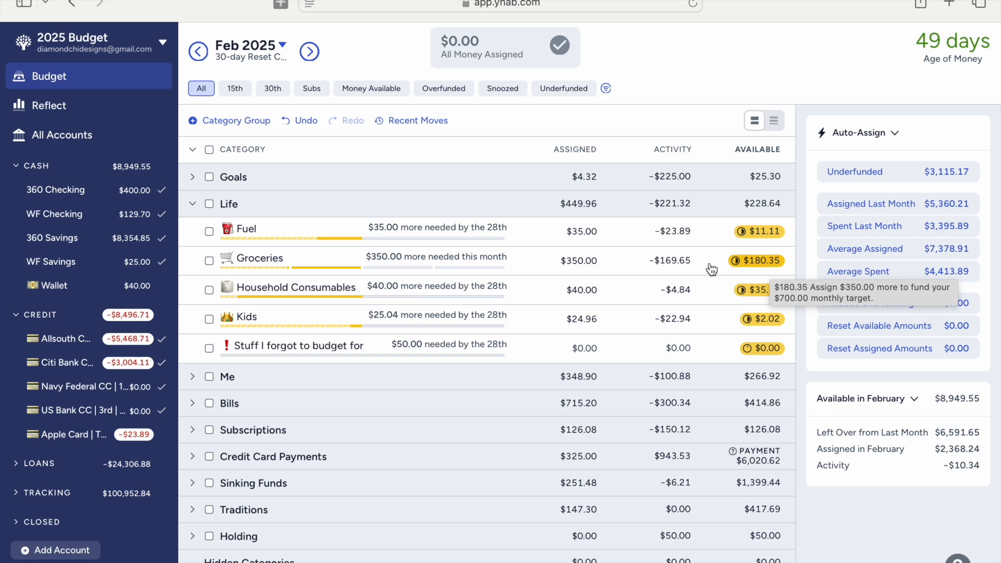
Step: Add and save a transaction on Apple Card | TBD with payee TestGroceries and an outflow of 100
left_click(123, 146)
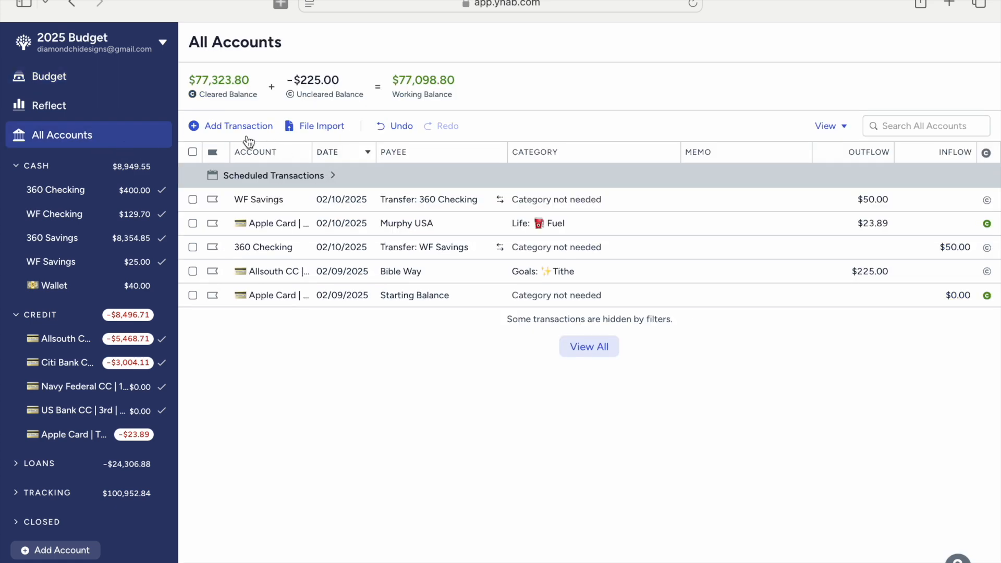
left_click(227, 126)
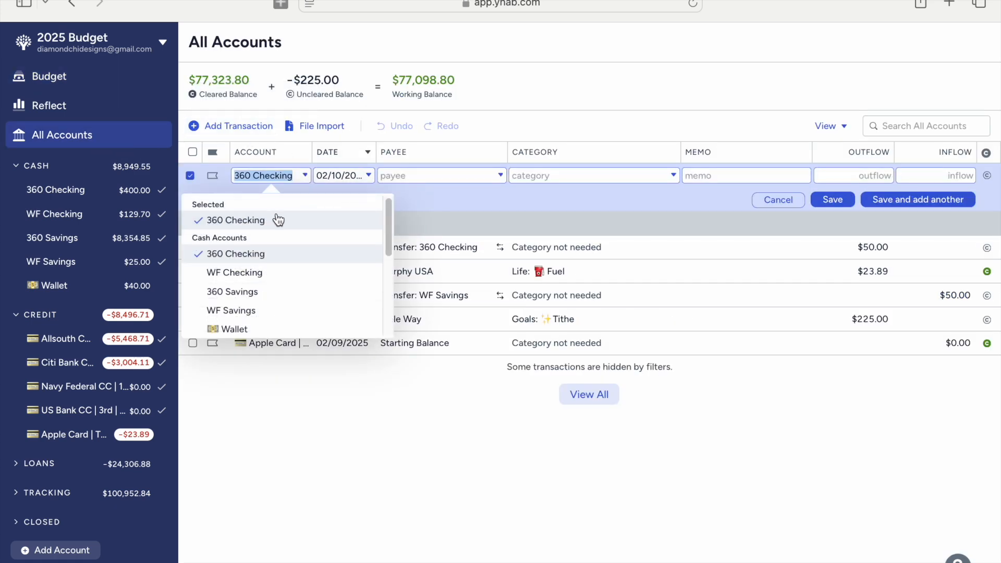
scroll(259, 290, "down", 6)
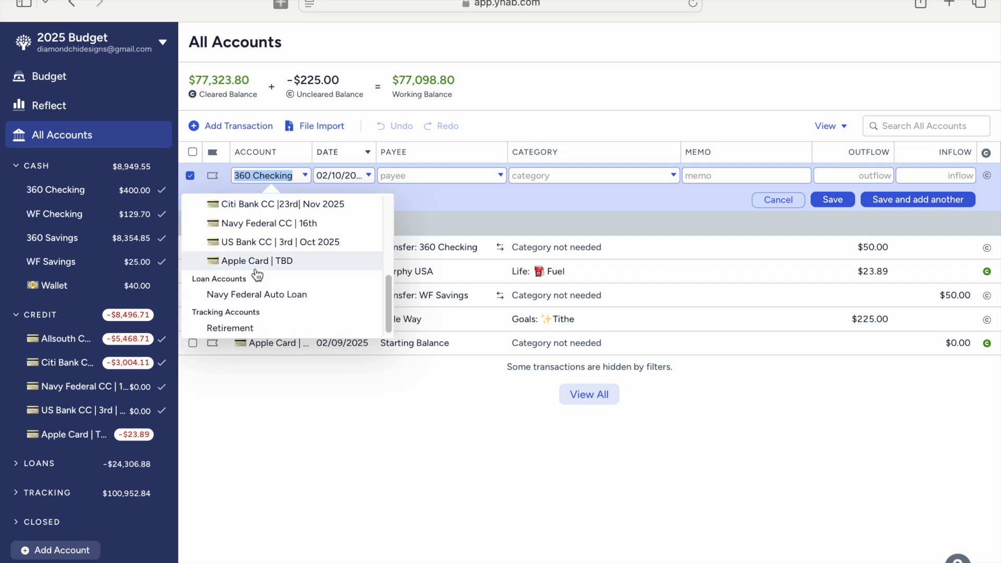
left_click(256, 262)
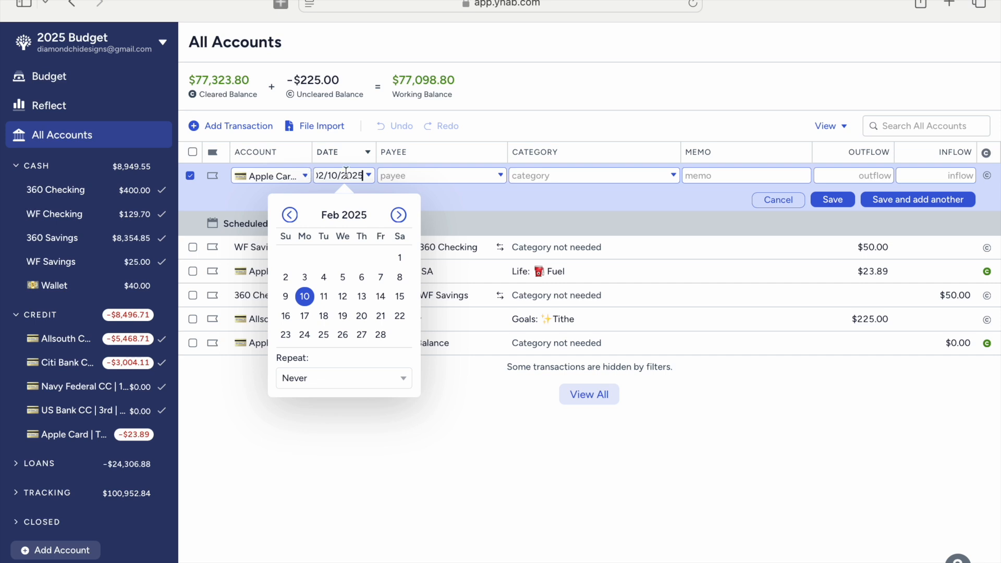
left_click(427, 176)
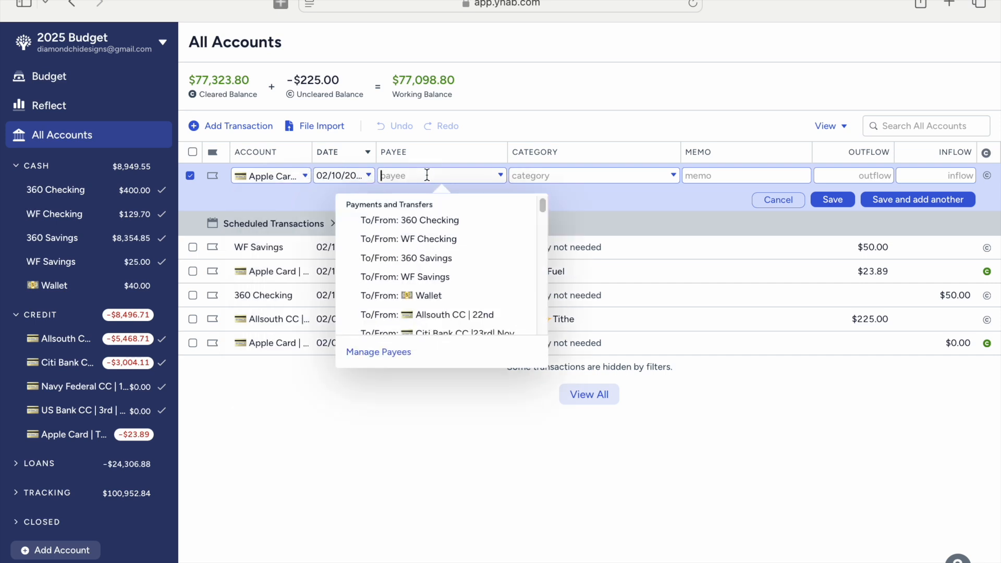
type("Tes")
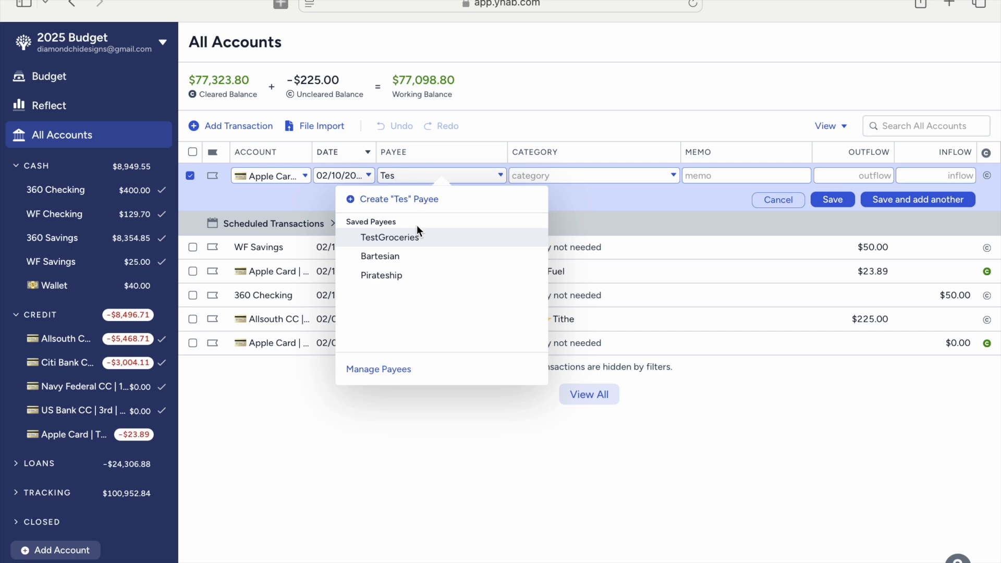
left_click(417, 232)
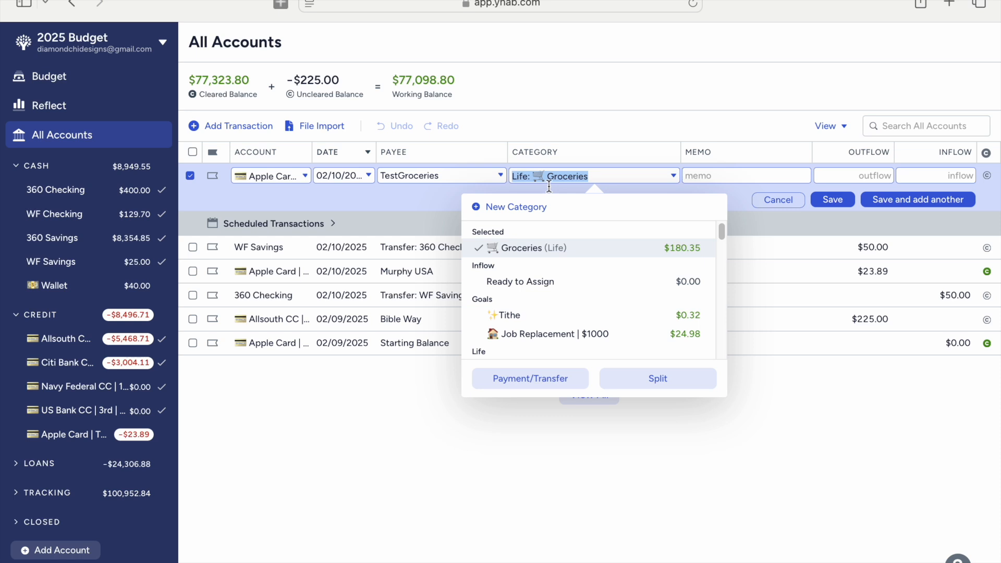
left_click(868, 177)
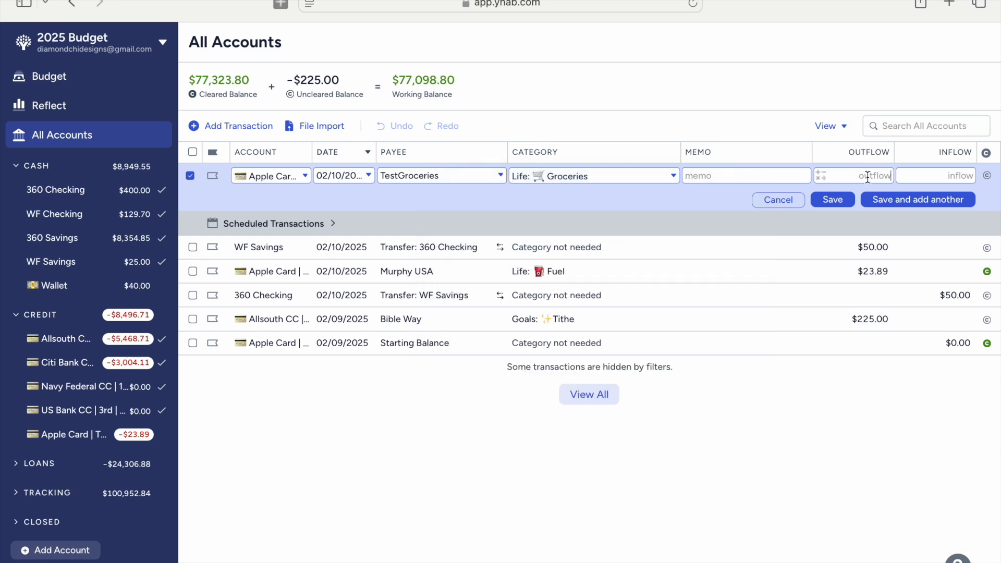
type("100")
left_click(841, 200)
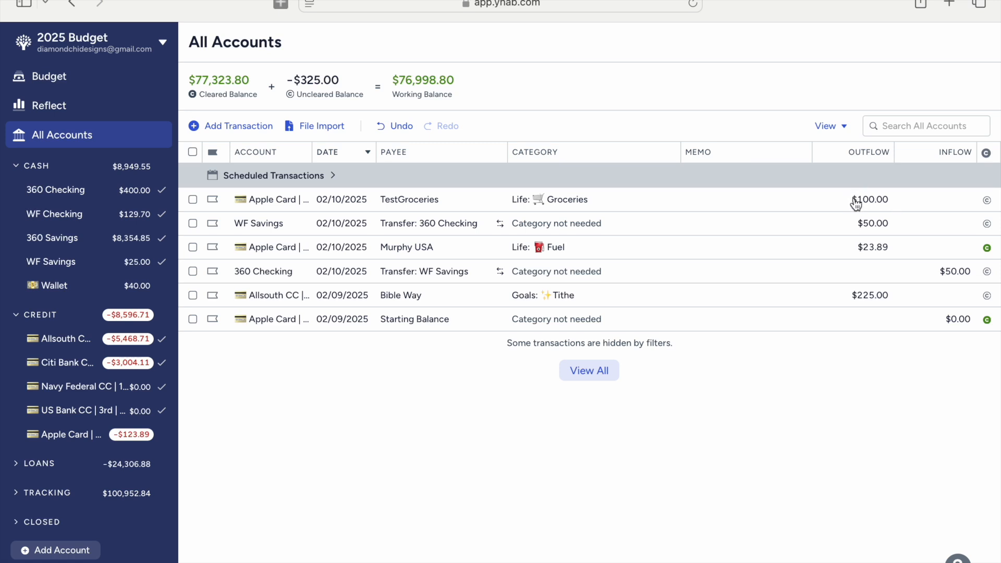
Step: Check the budget's Groceries amount and the Apple Card's payment details under Credit Card Payments
left_click(81, 77)
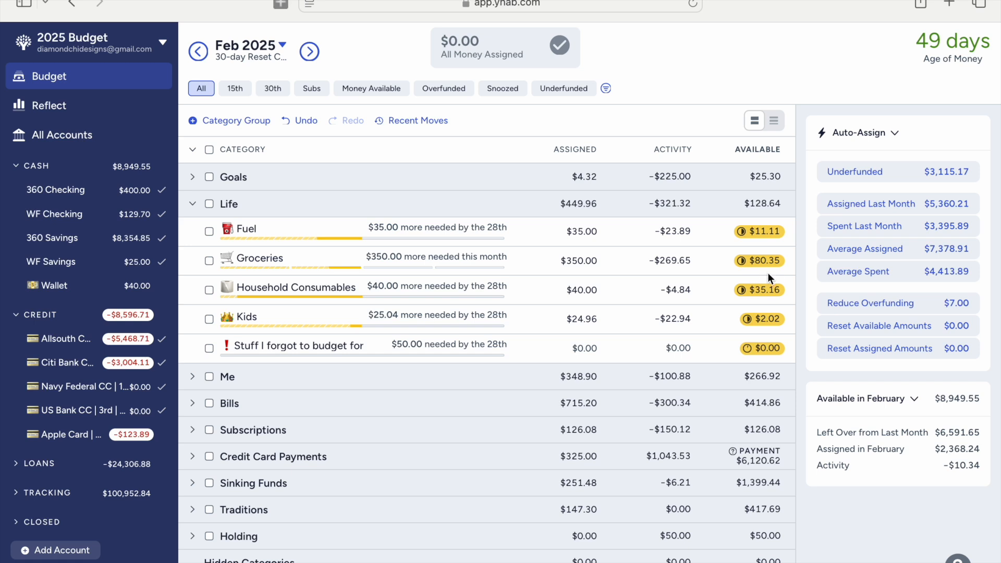
left_click(193, 457)
scroll(424, 418, "down", 1)
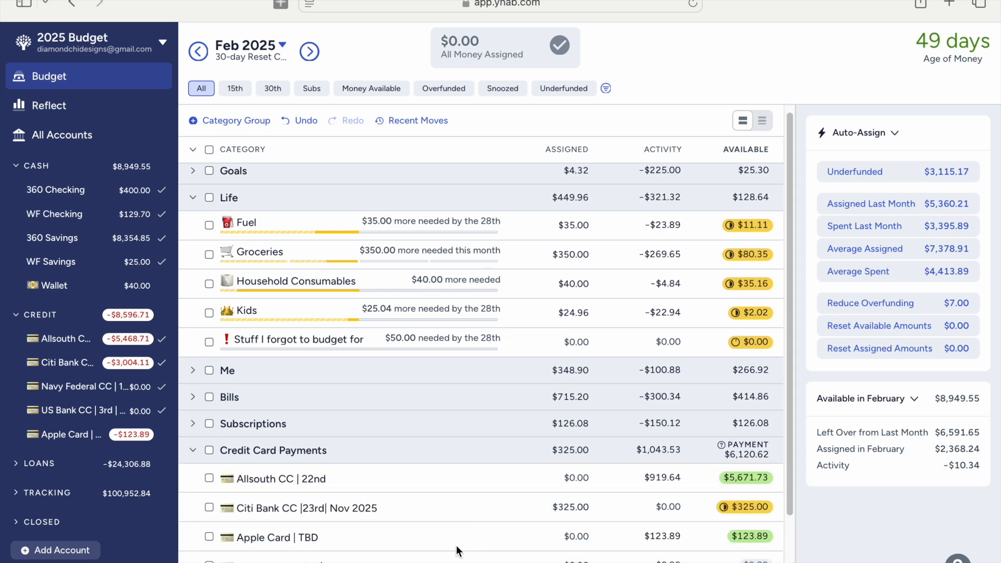
left_click(756, 545)
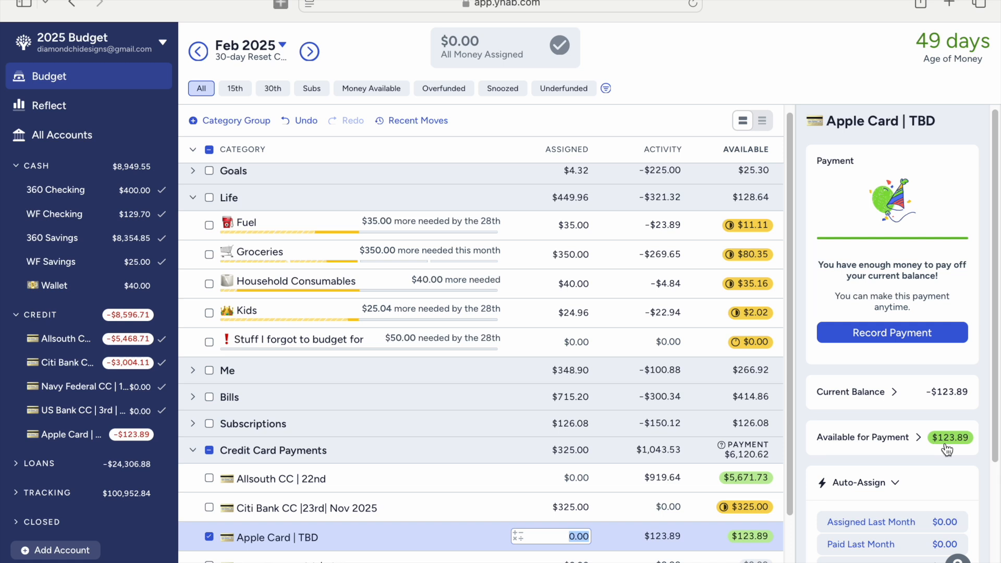
mouse_move(956, 447)
mouse_move(747, 456)
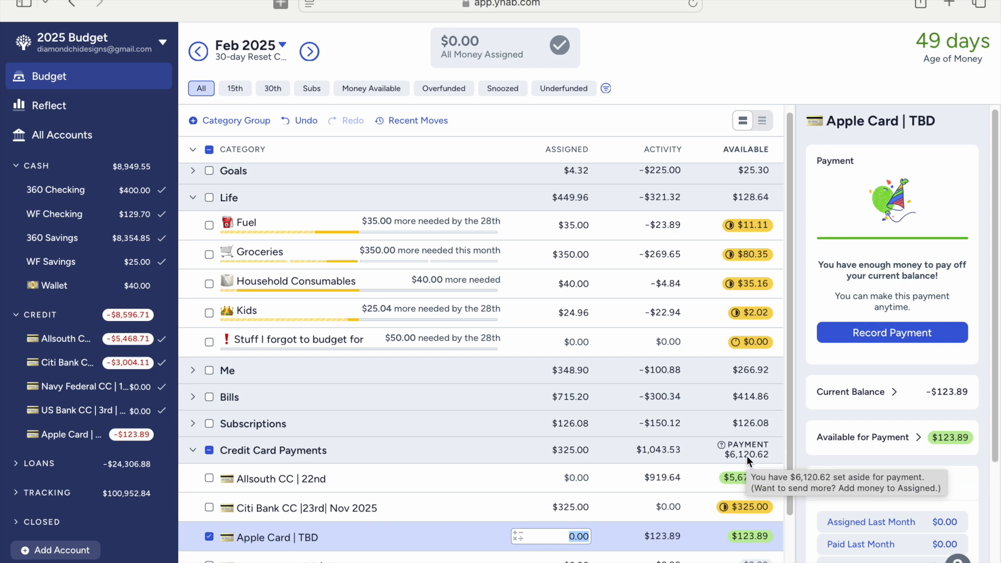